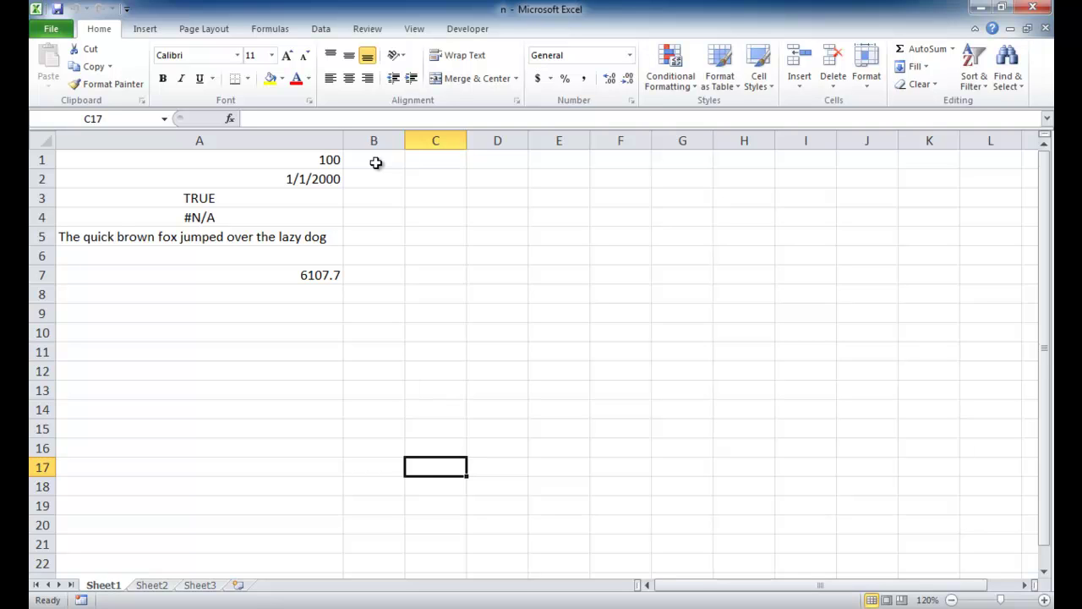
Enter =N(A1) in B1 so it returns 100.
left_click(375, 162)
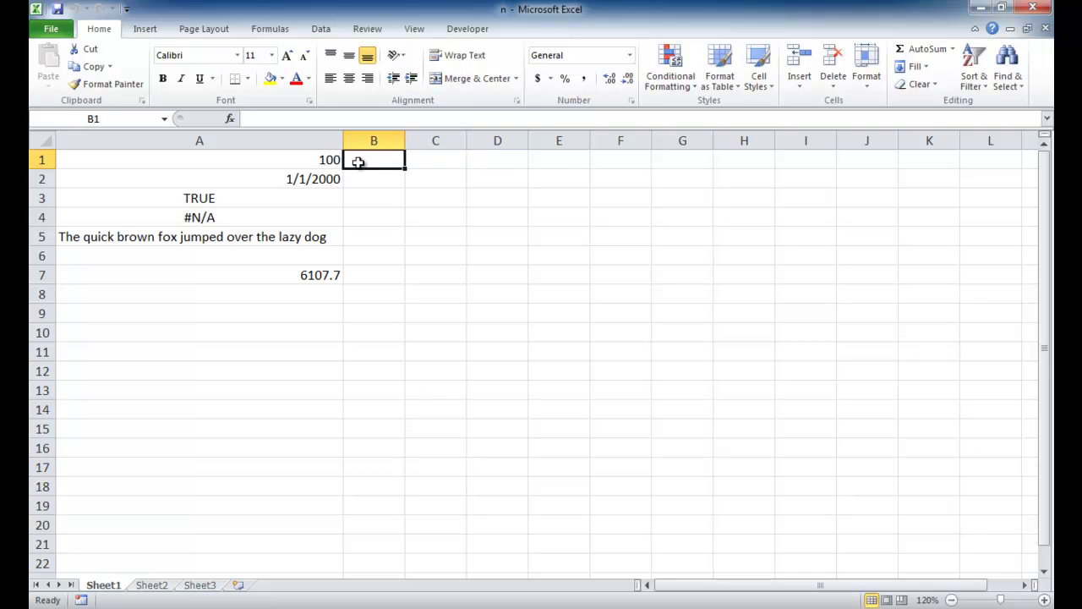
type("=")
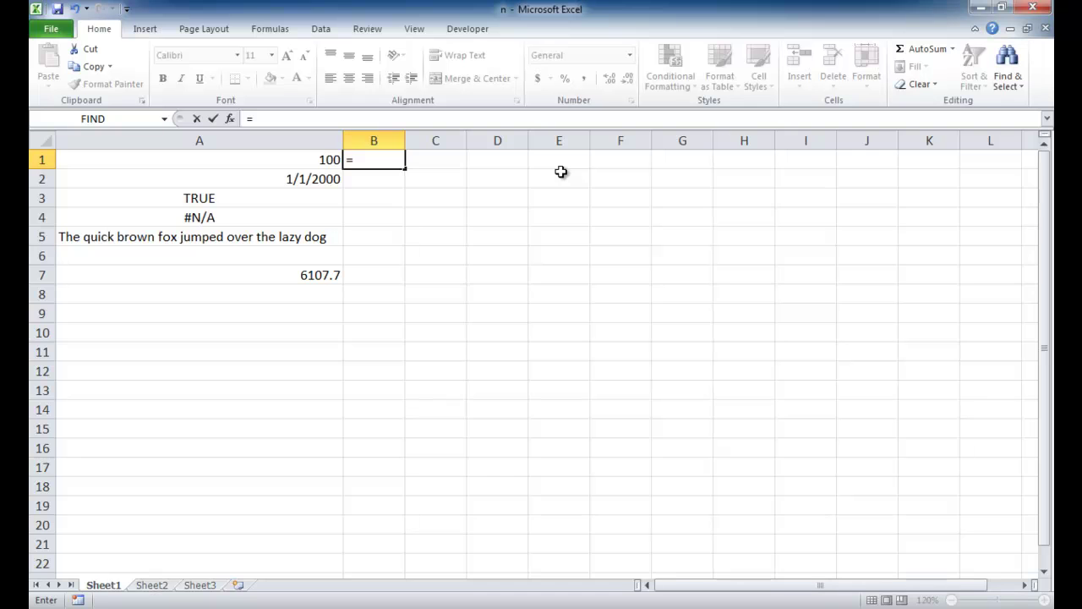
type("n(")
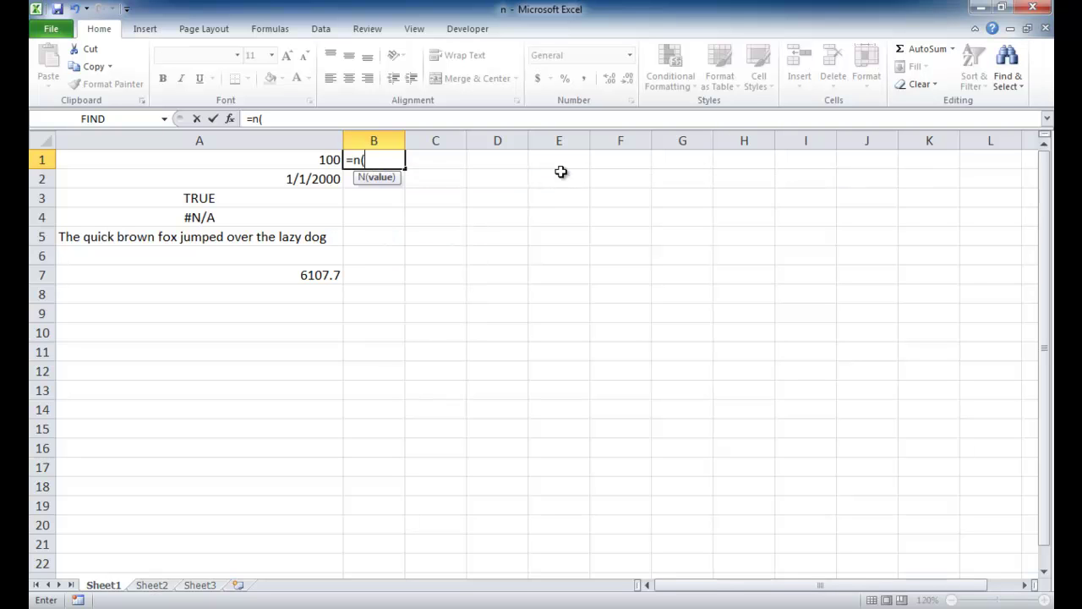
left_click(291, 162)
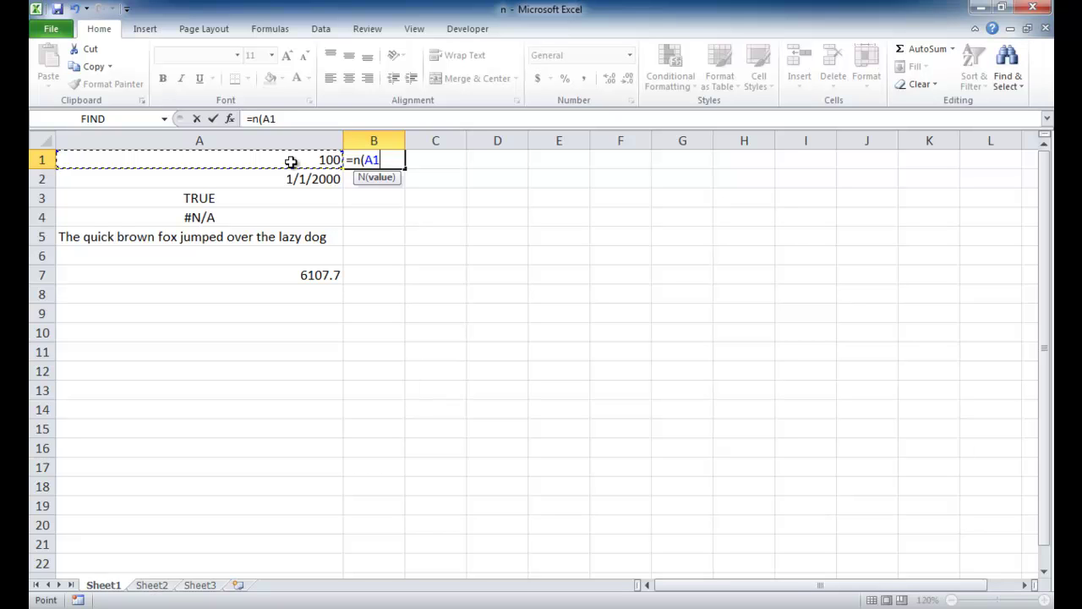
key("Return")
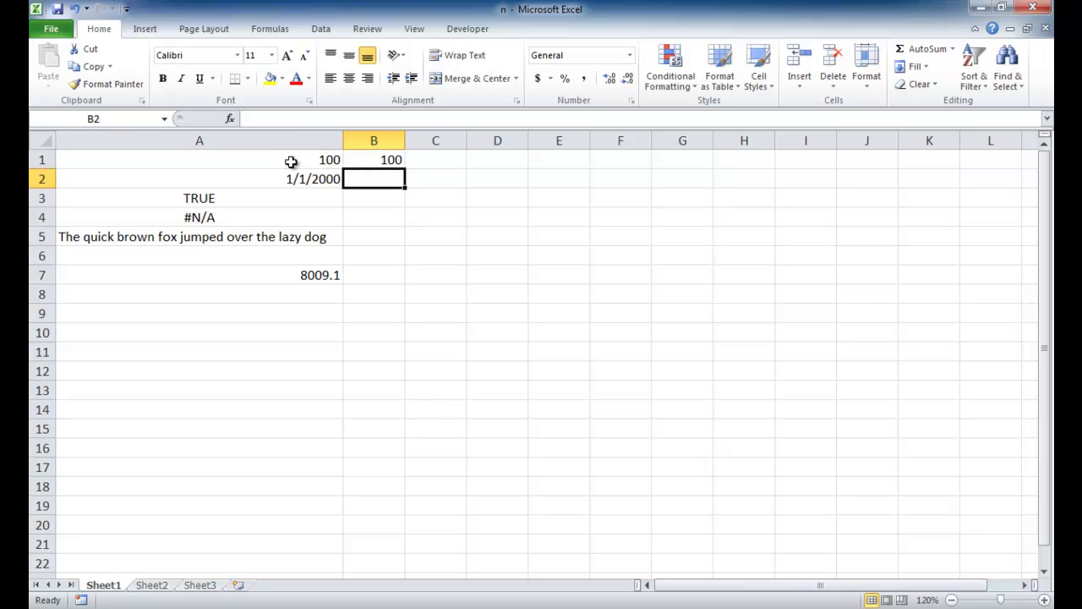
Confirm that B1's formula reads =N(A1) in the formula bar without changing it.
left_click(367, 164)
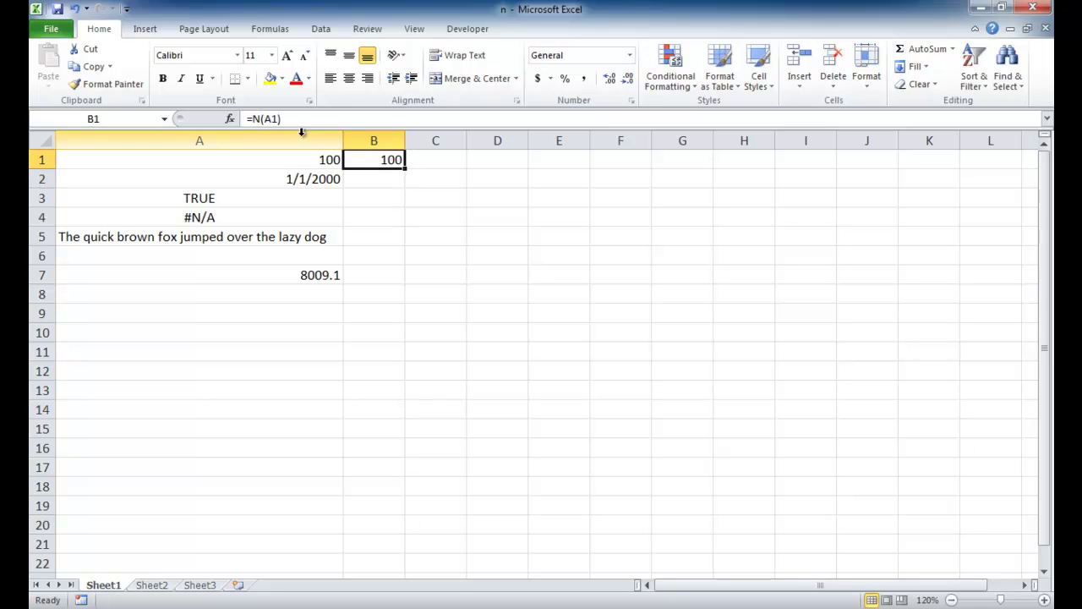
left_click(281, 118)
key("Escape")
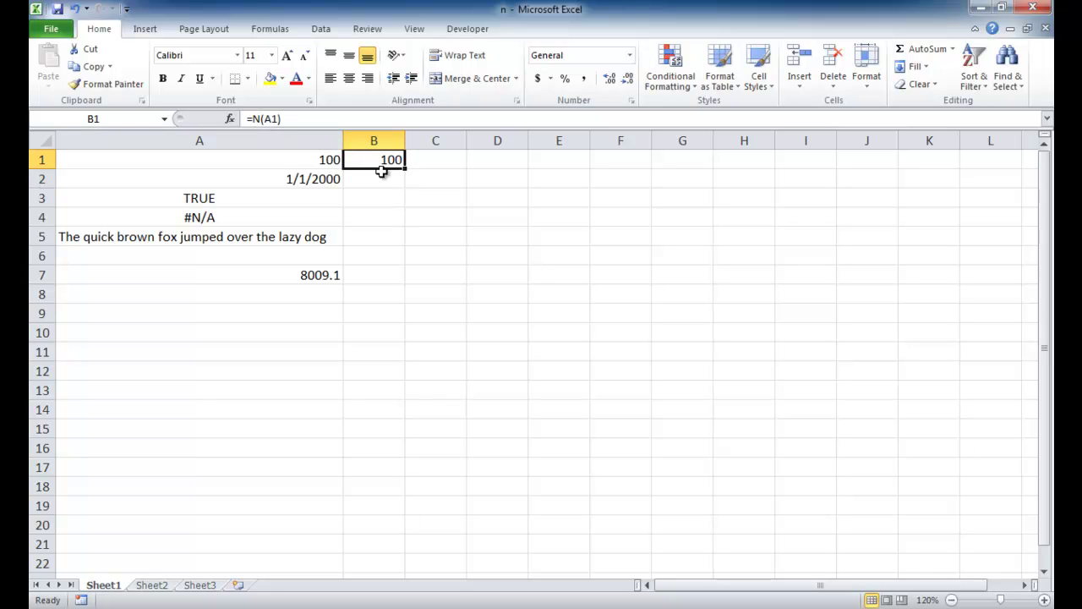
left_click(379, 178)
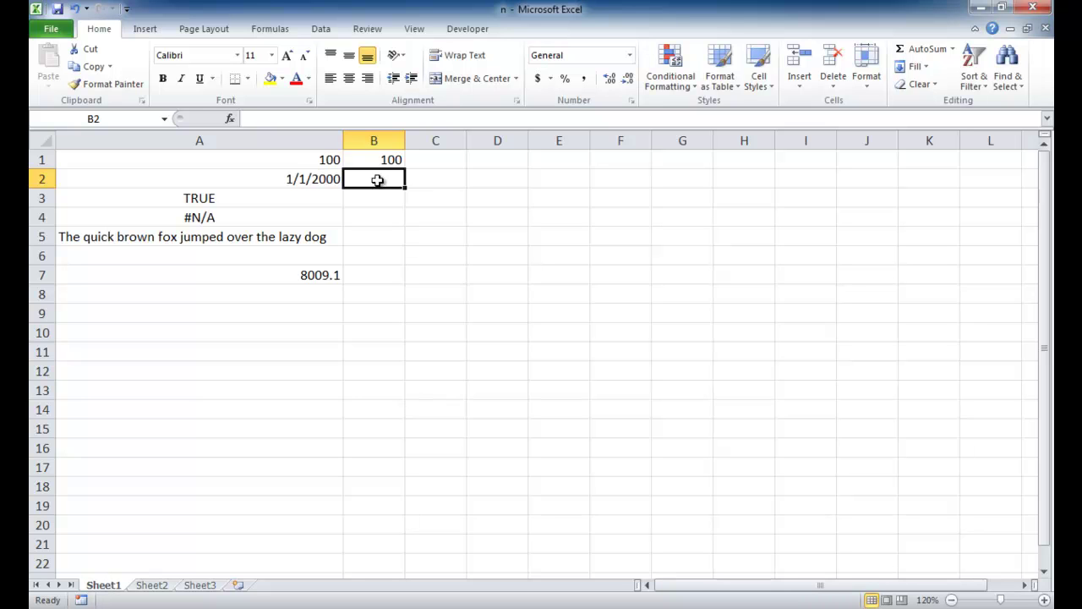
Enter =N(A2) in B2, turning the date 1/1/2000 into the serial 36526.
type("=N9")
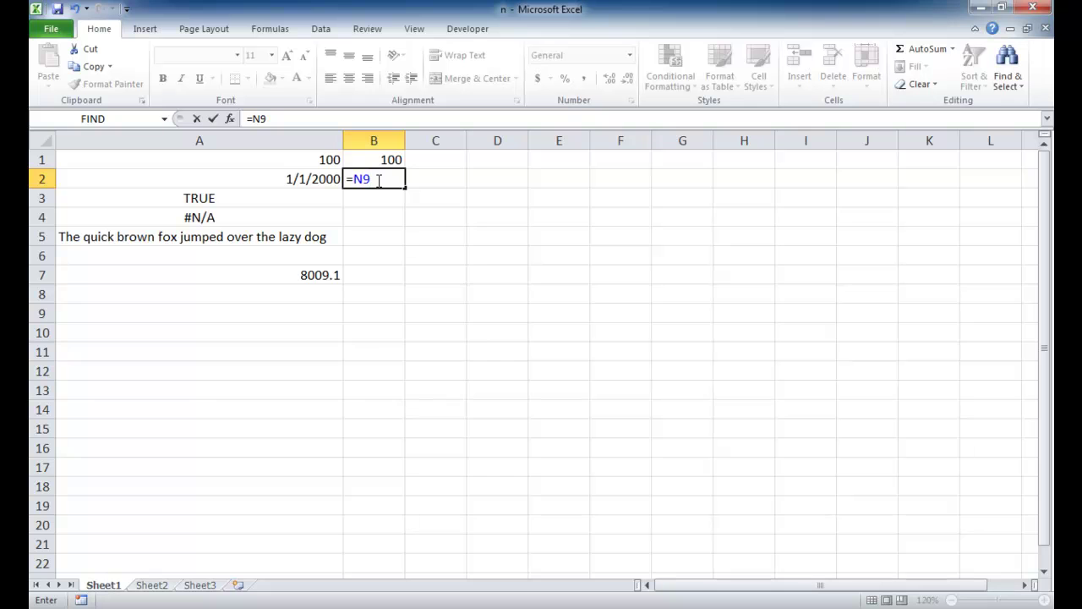
key("BackSpace")
type("(")
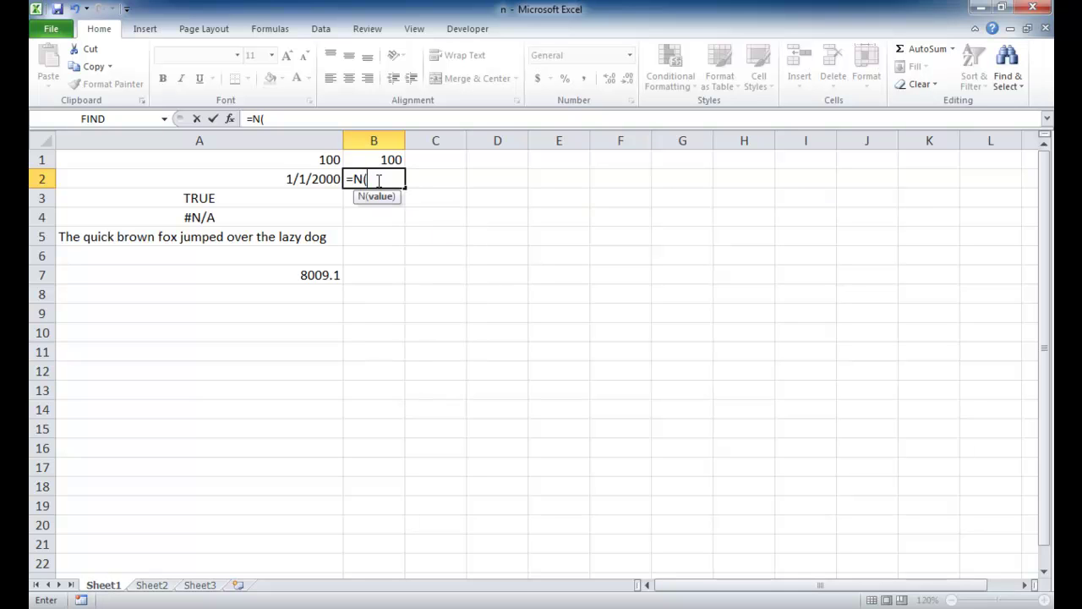
left_click(303, 180)
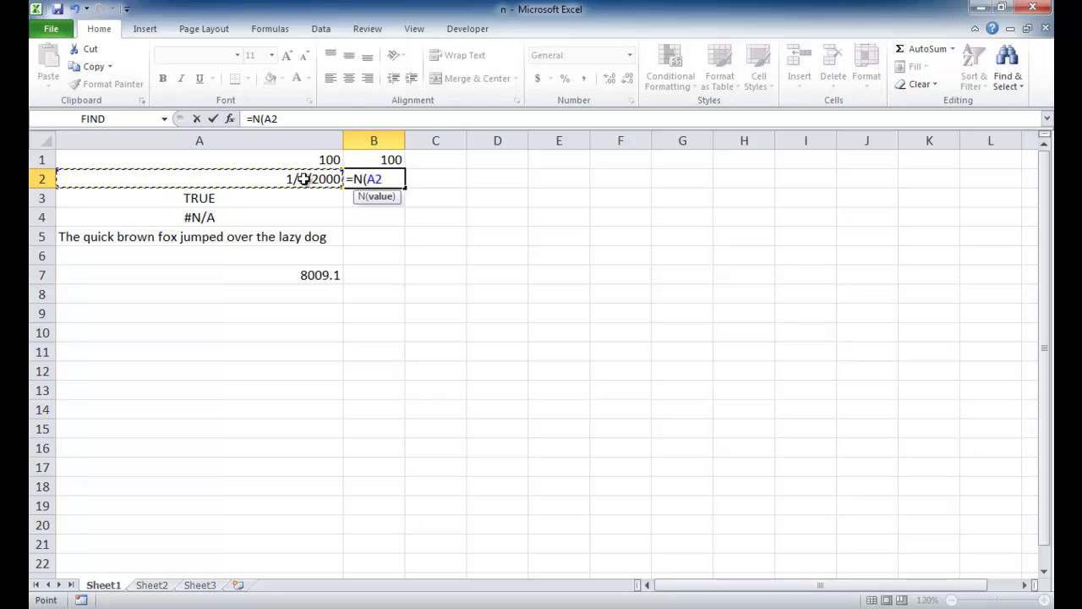
key("Return")
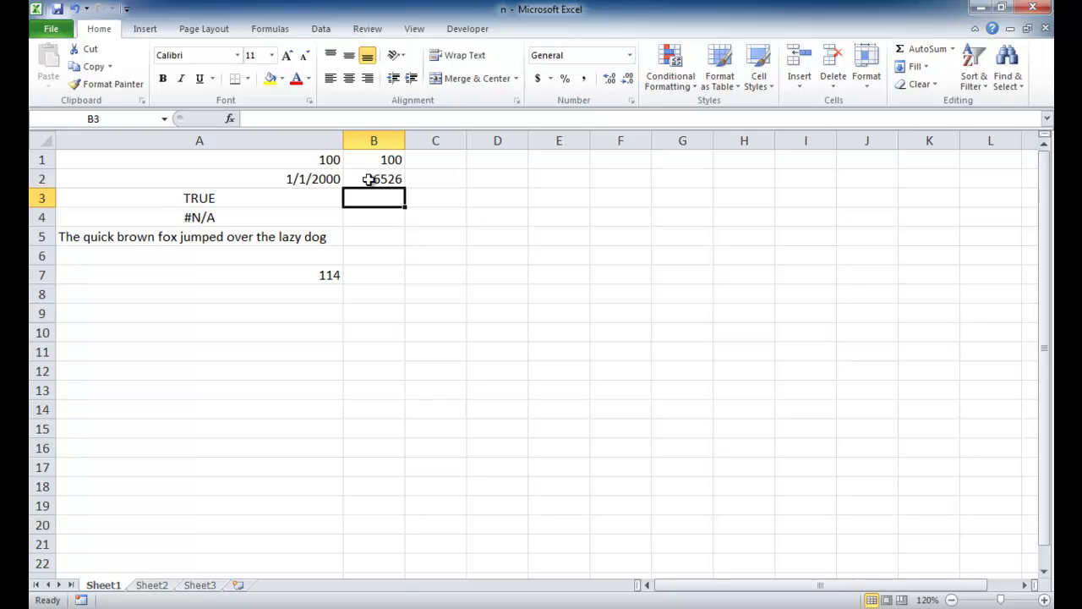
Enter =N(A3) in B3 to convert A3's TRUE value.
type("=N")
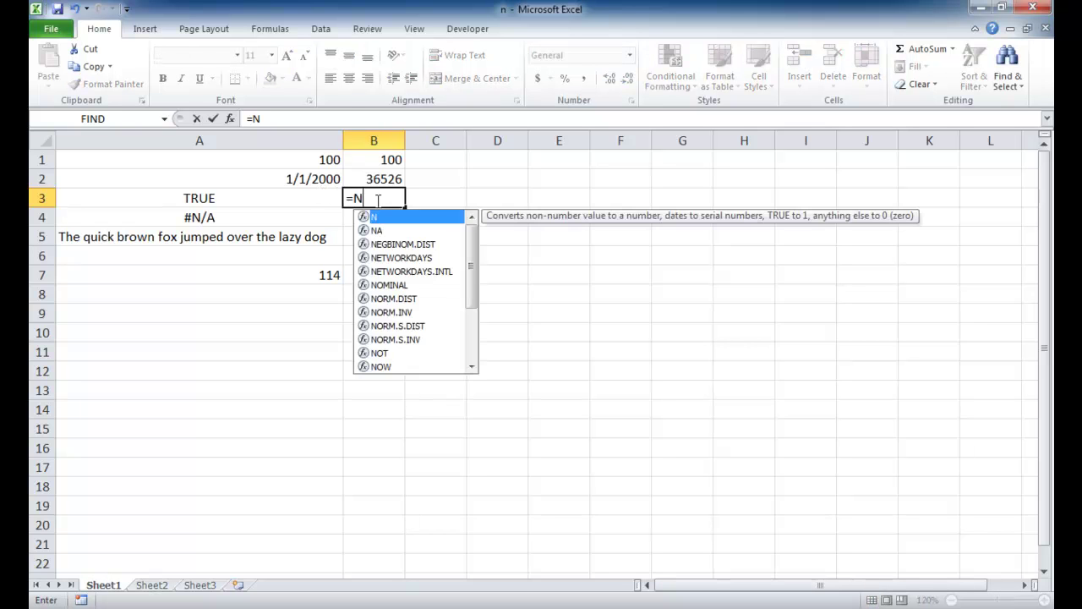
type("9")
key("BackSpace")
type("(")
left_click(299, 200)
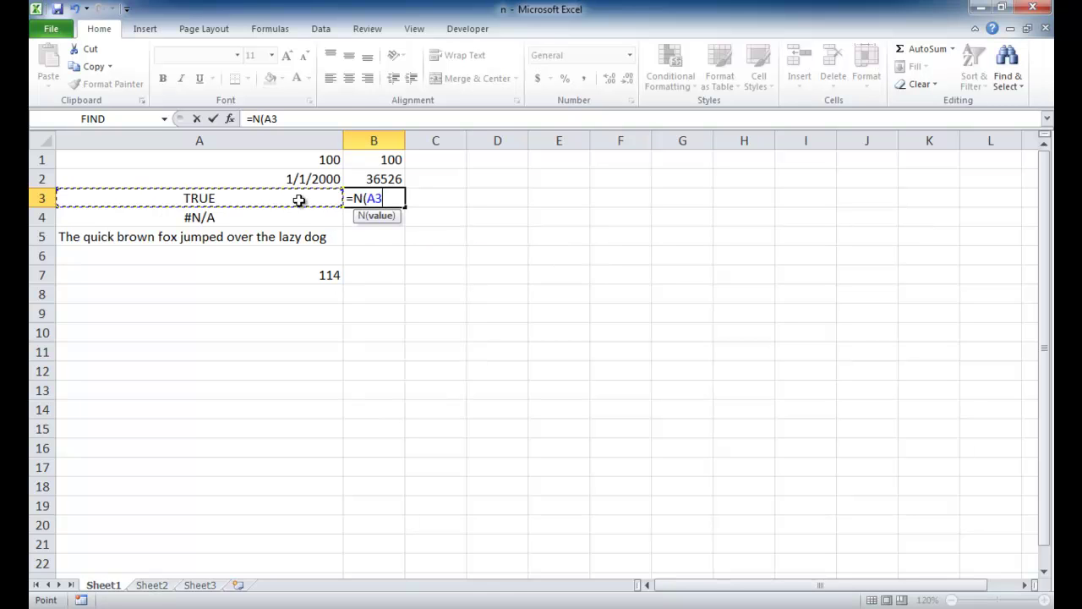
key("Return")
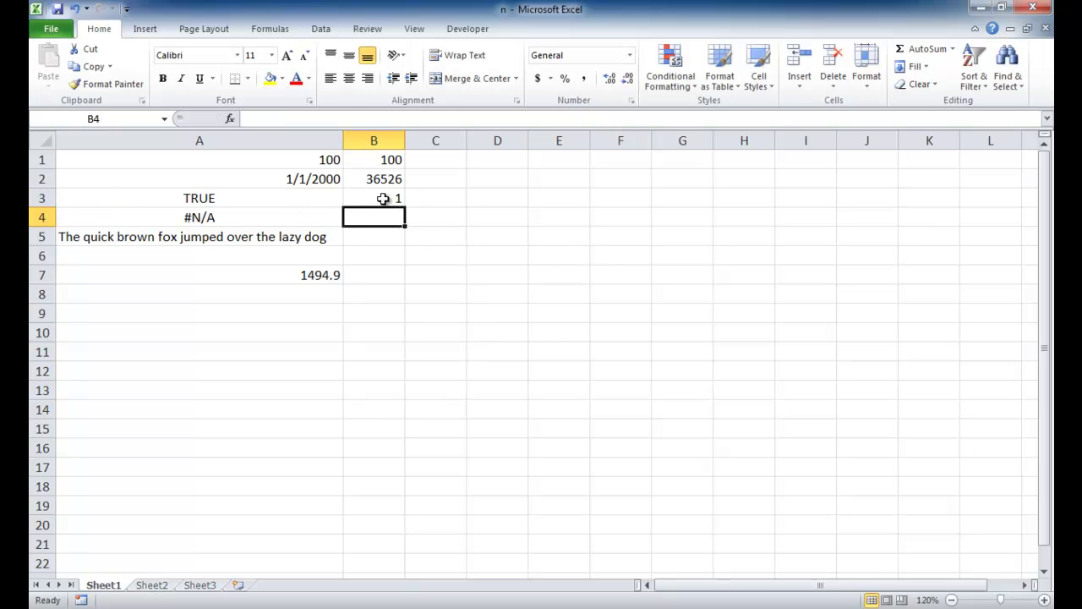
Switch A3 from TRUE to FALSE using its dropdown, so B3 shows 0.
left_click(299, 199)
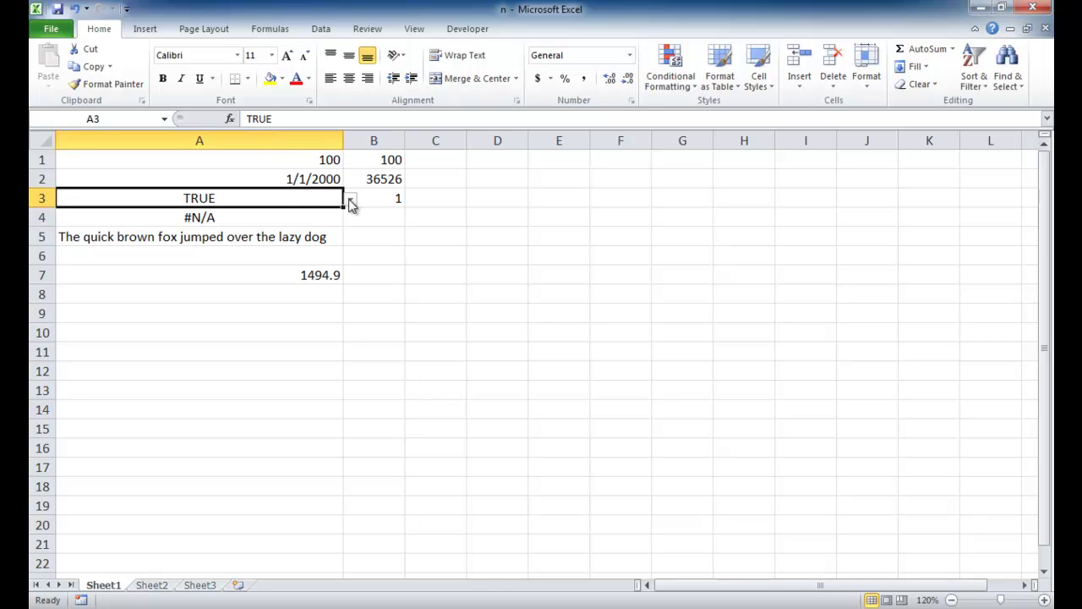
left_click(350, 199)
left_click(245, 226)
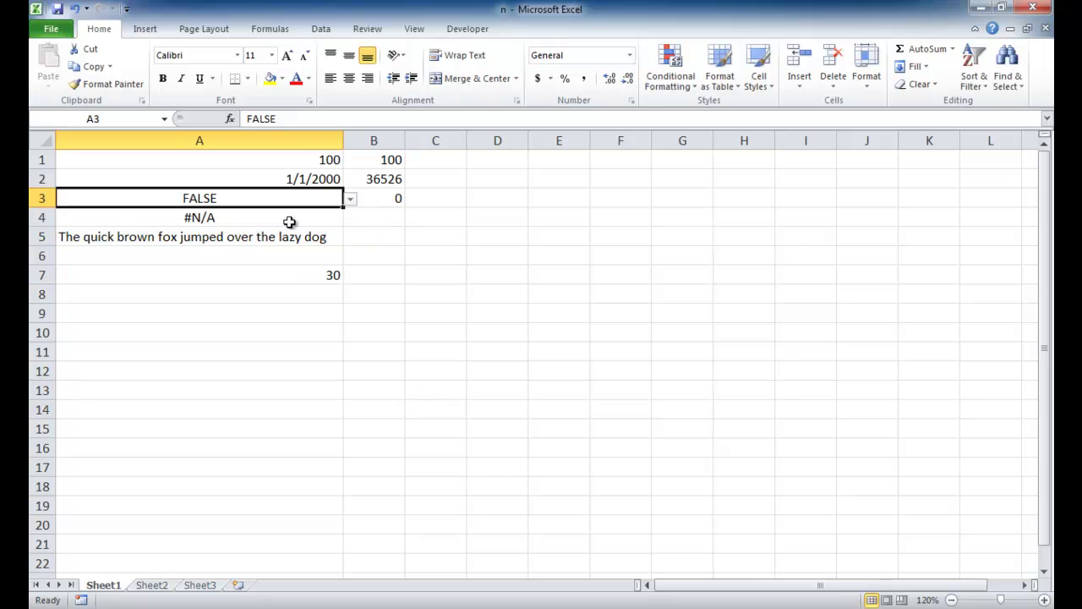
left_click(384, 216)
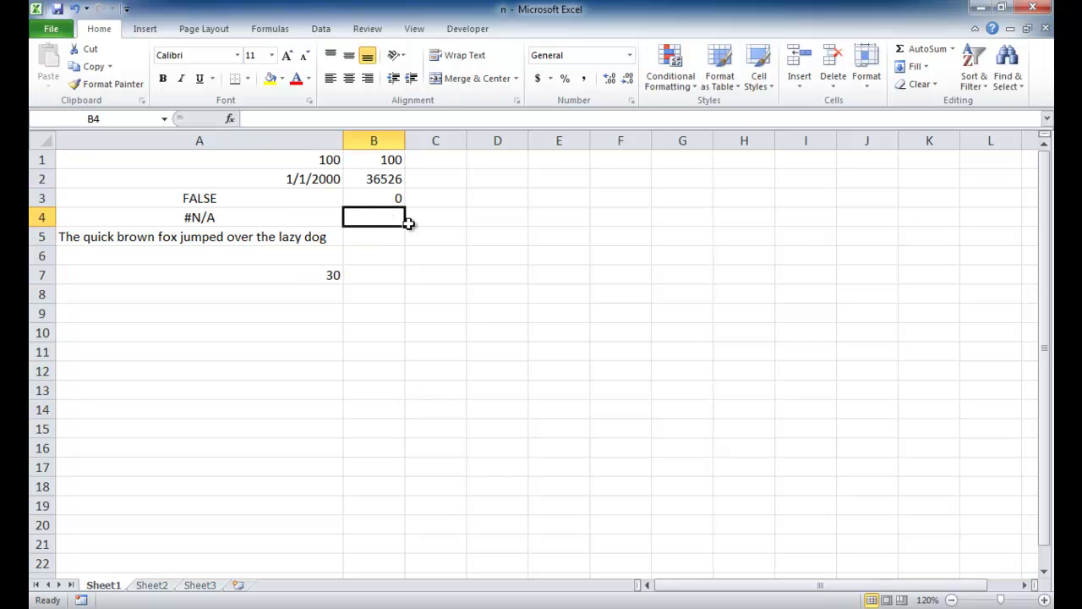
Enter =N(A4) in B4, which returns #N/A from A4's error value.
type("=")
key("Escape")
type("=N")
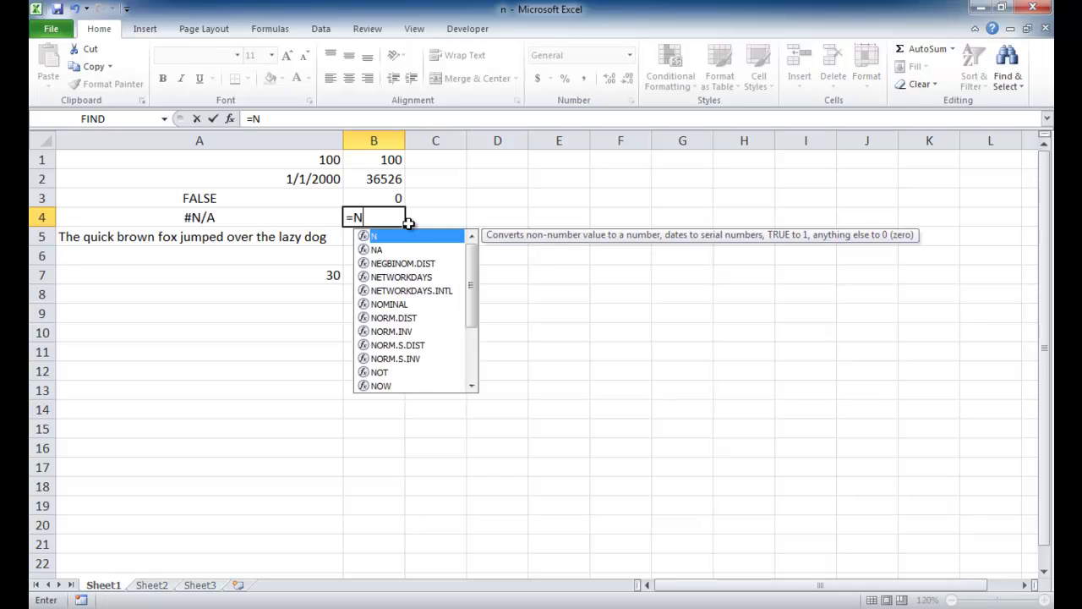
type("(")
left_click(311, 218)
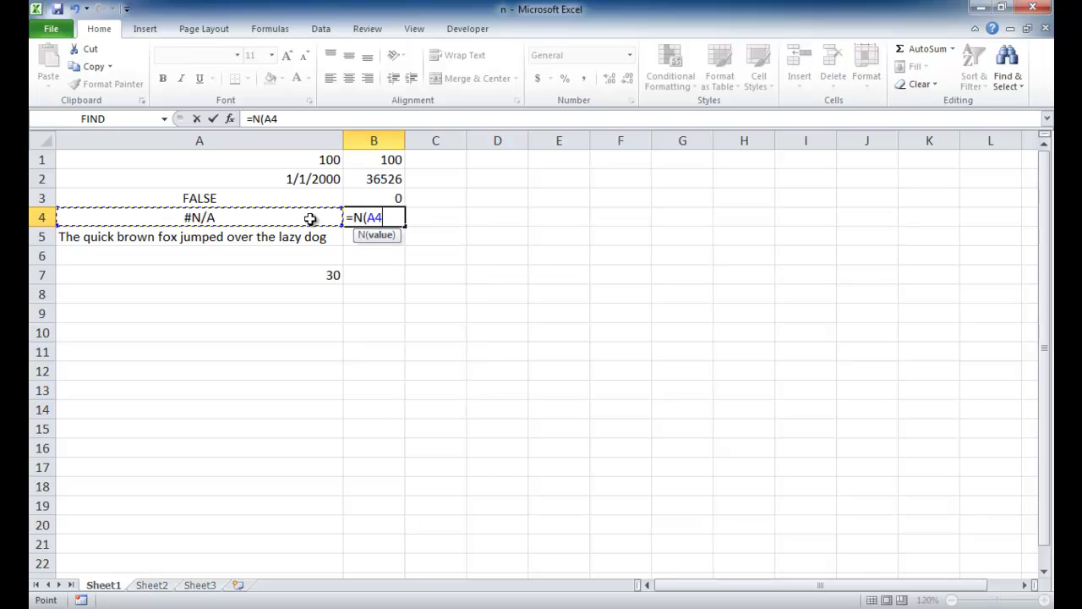
type(")")
key("Return")
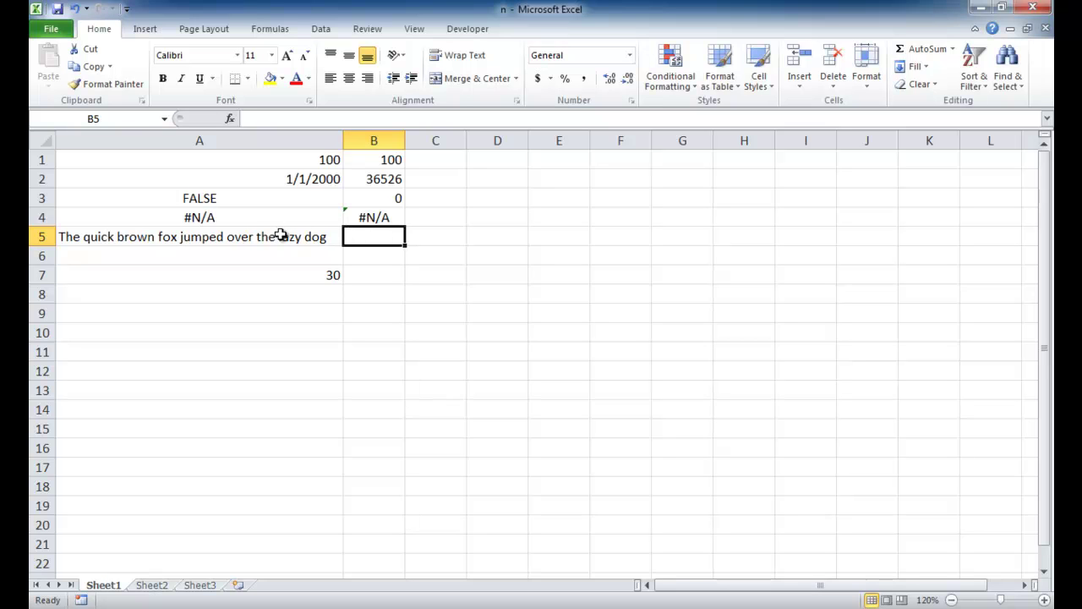
Enter =N(A5) in B5, giving 0 for the text sentence.
type("=")
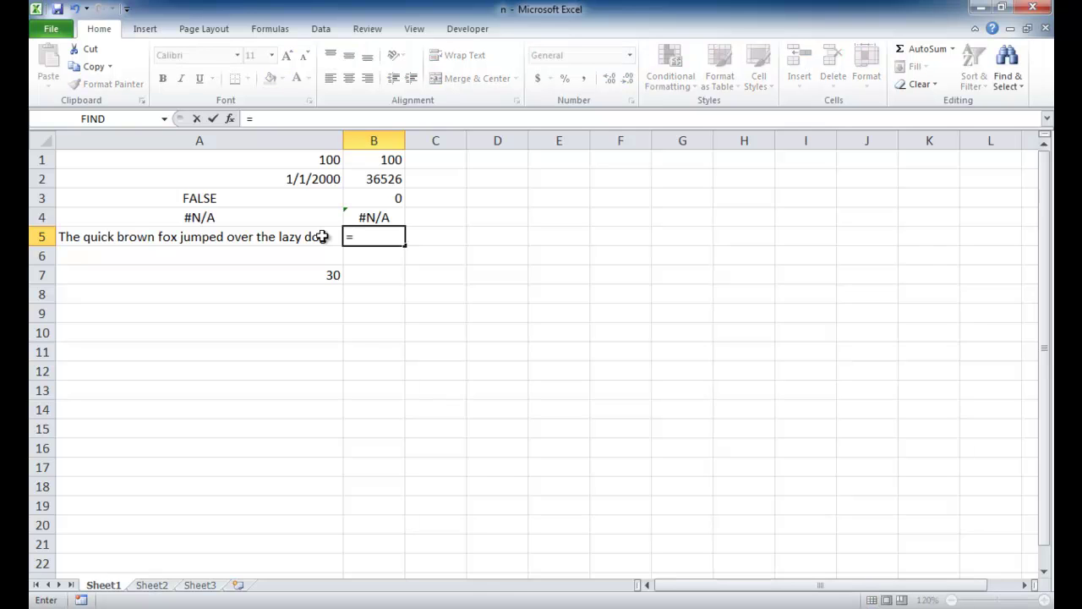
type("n(")
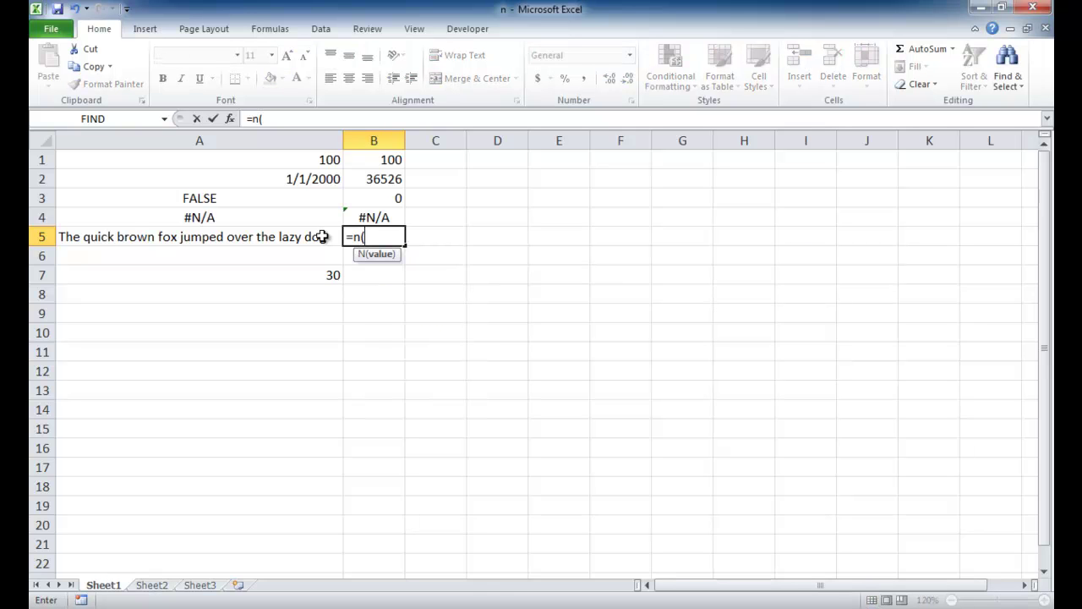
left_click(314, 238)
key("Return")
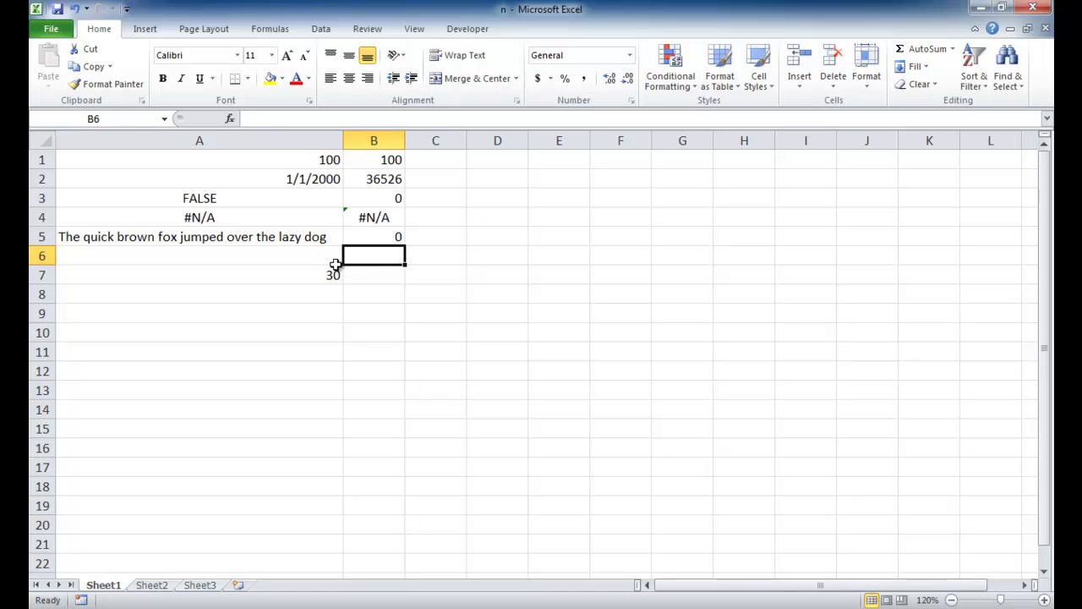
Insert a comment on A7's IF/RANDBETWEEN formula cell reading 'this is a random formula'.
left_click(326, 273)
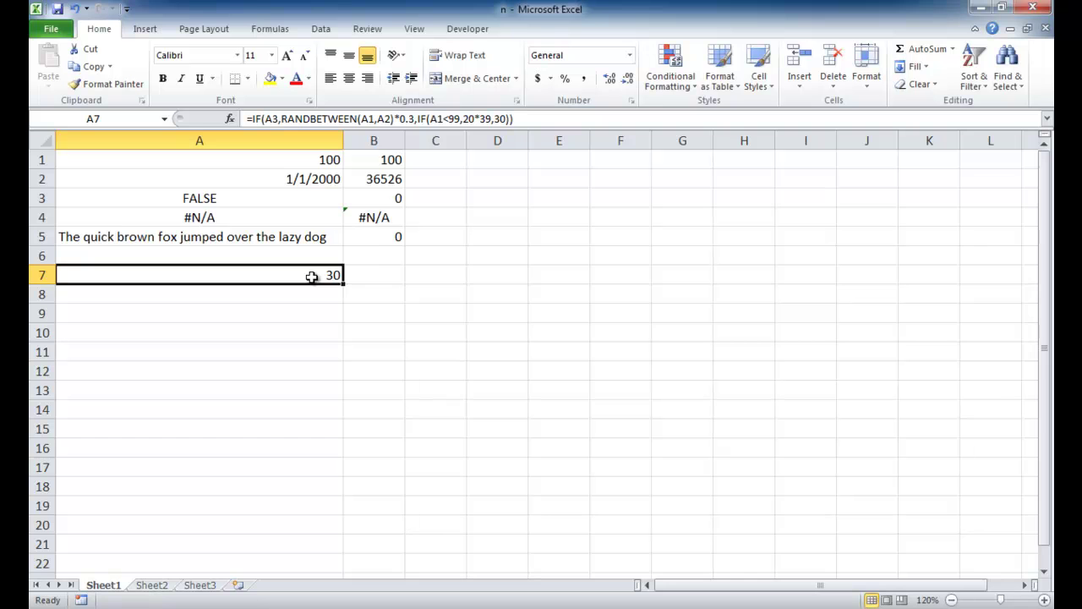
right_click(312, 276)
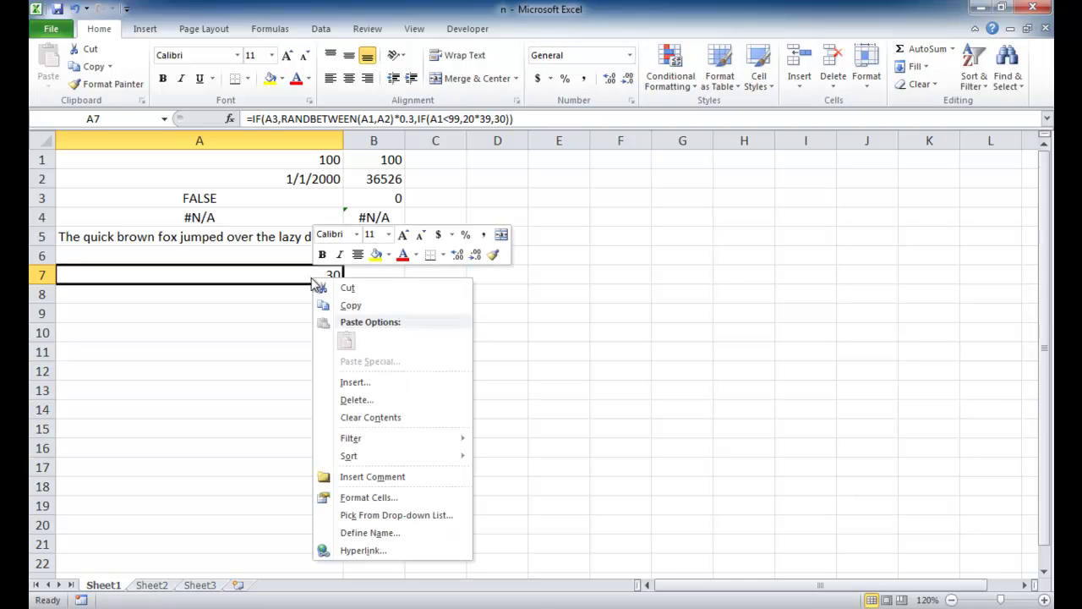
left_click(418, 476)
key("ctrl+a")
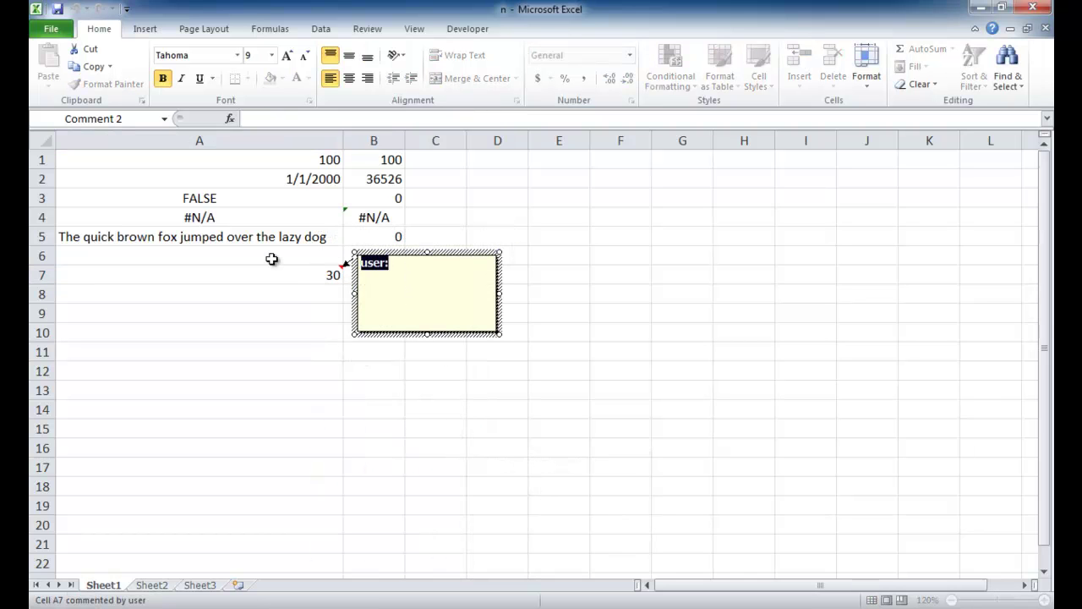
type("this is a ran")
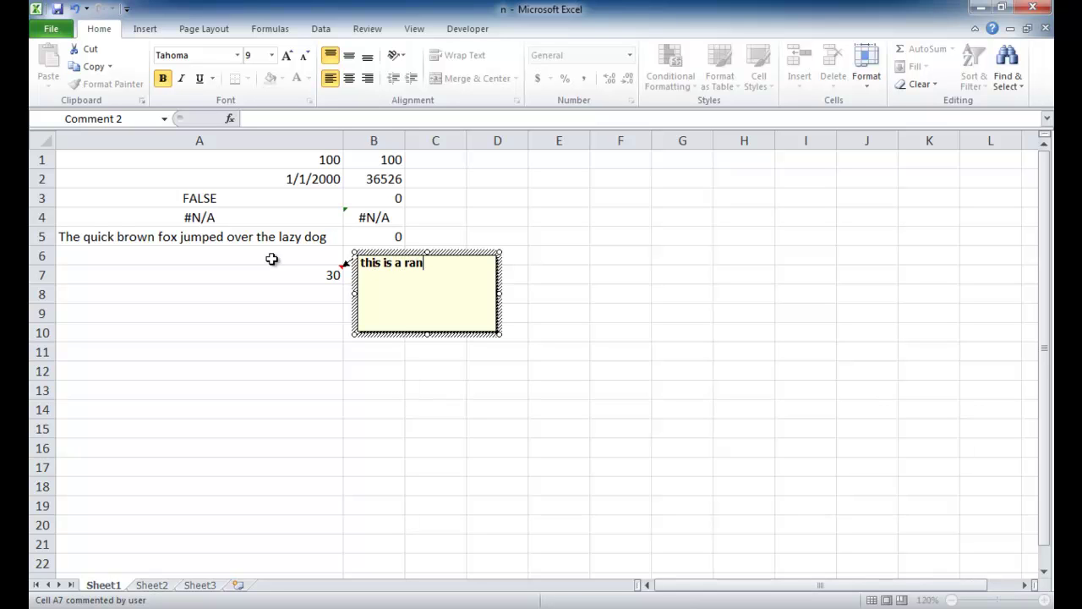
type("dom four")
key("BackSpace")
key("BackSpace")
type("rmula")
left_click(294, 314)
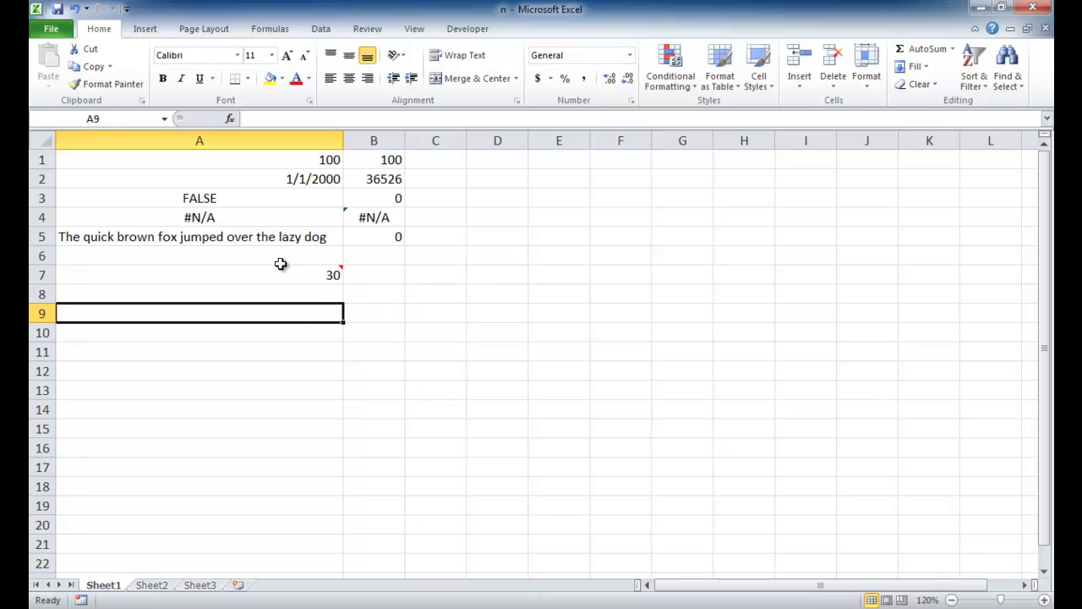
mouse_move(333, 273)
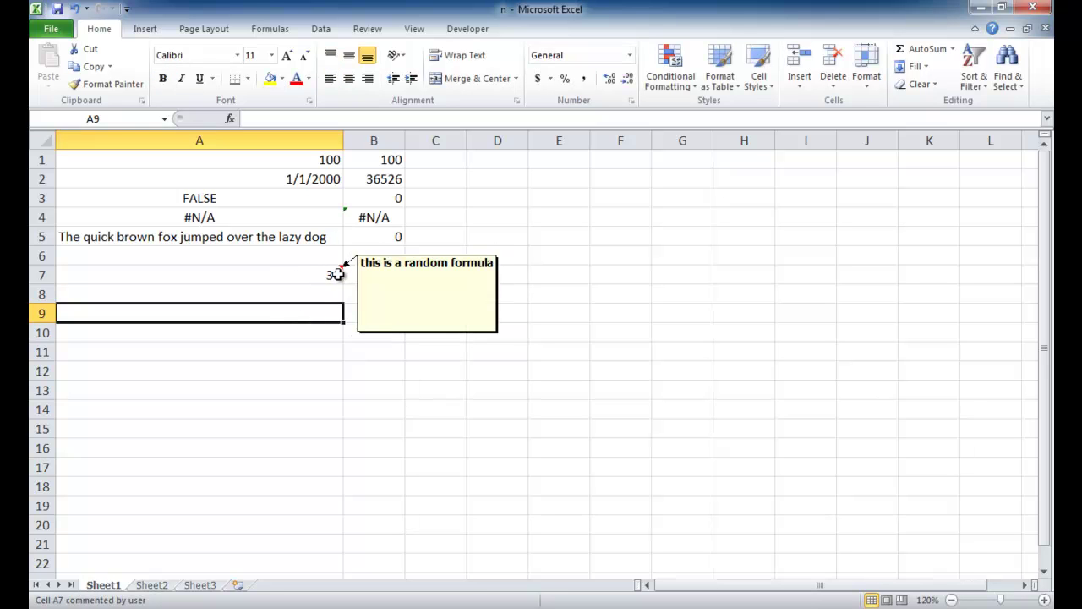
key("Up")
key("Up")
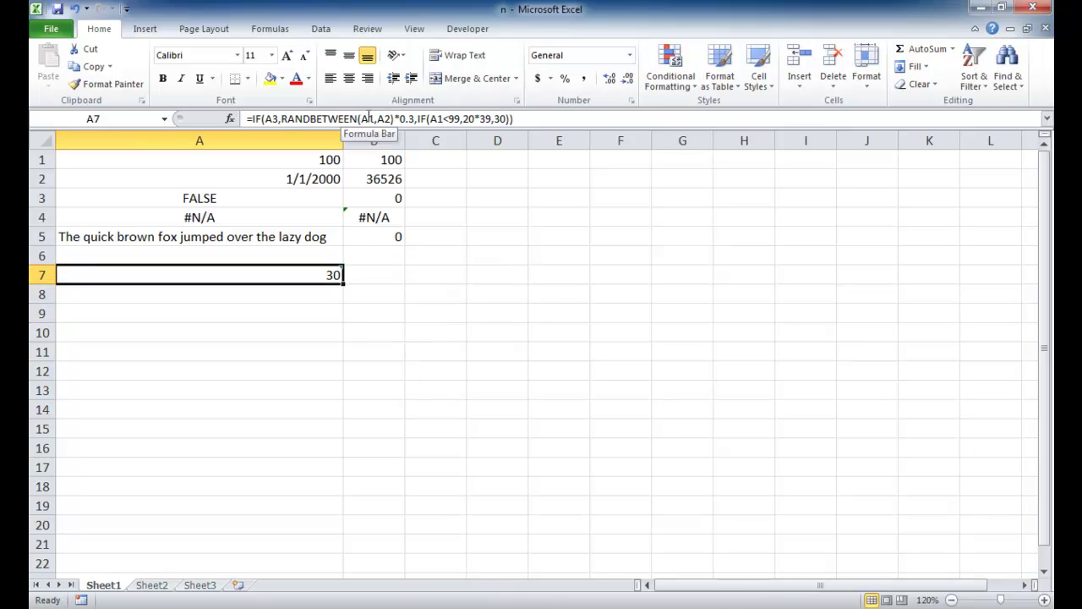
Add +N("this is a random number between cell a1 and a2") after *0.3 in A7's formula.
left_click(415, 118)
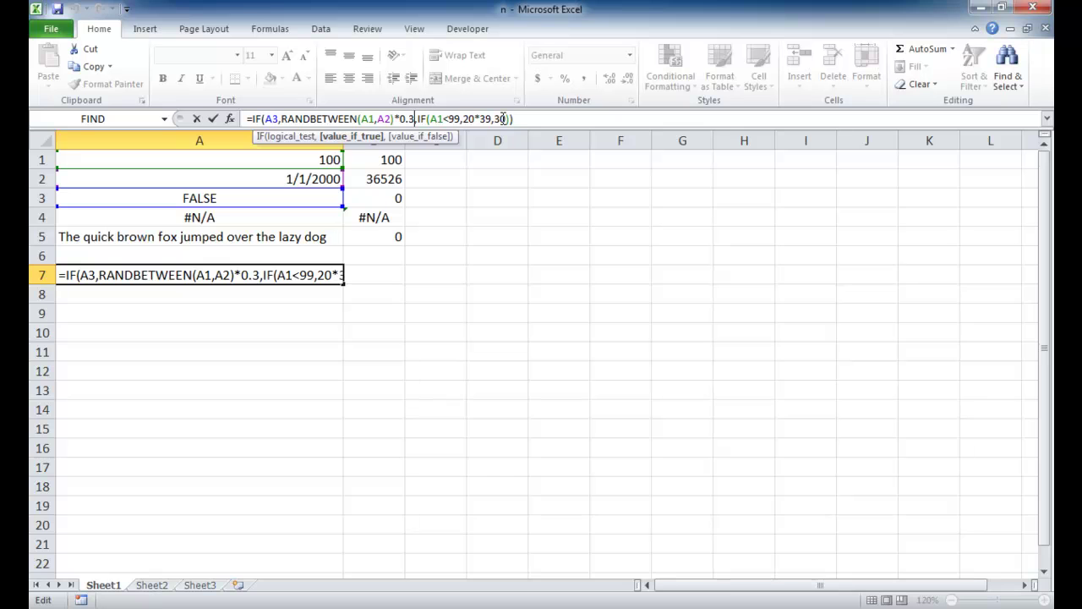
type("+N")
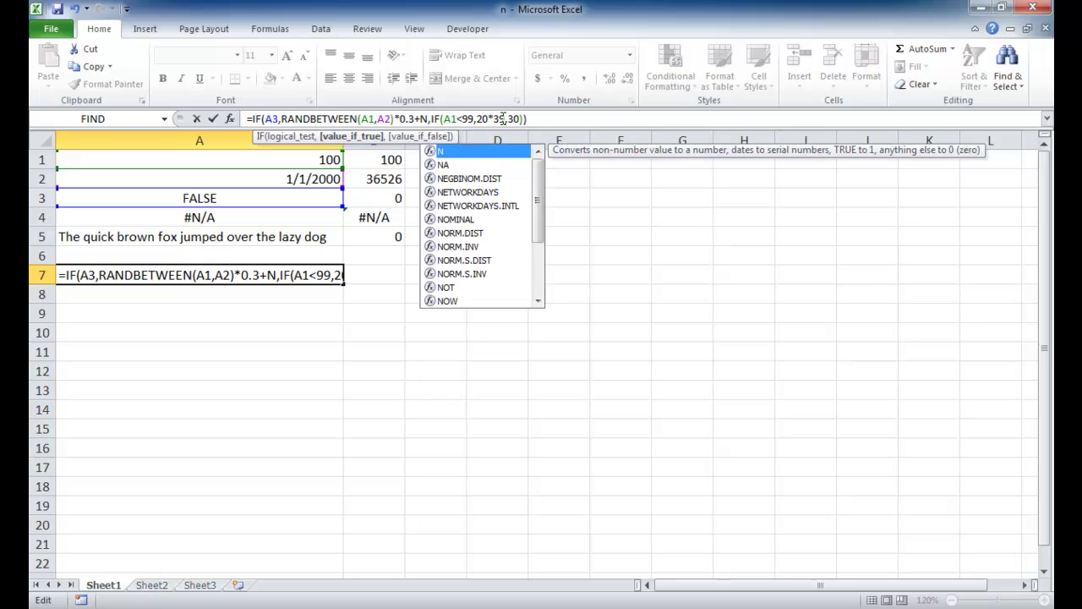
type("(")
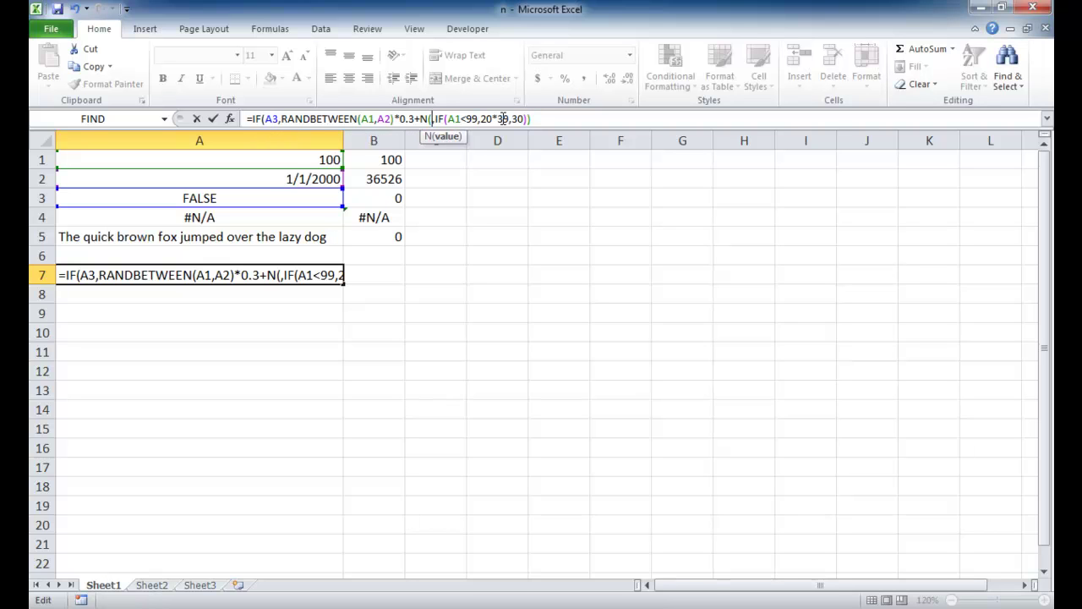
type("\"")
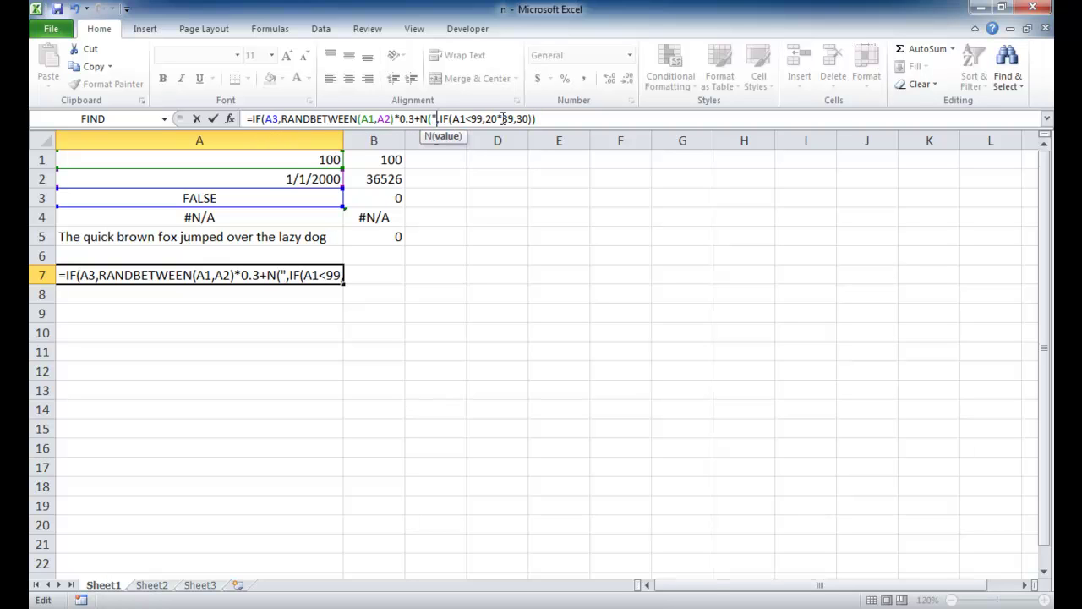
type("this is a ")
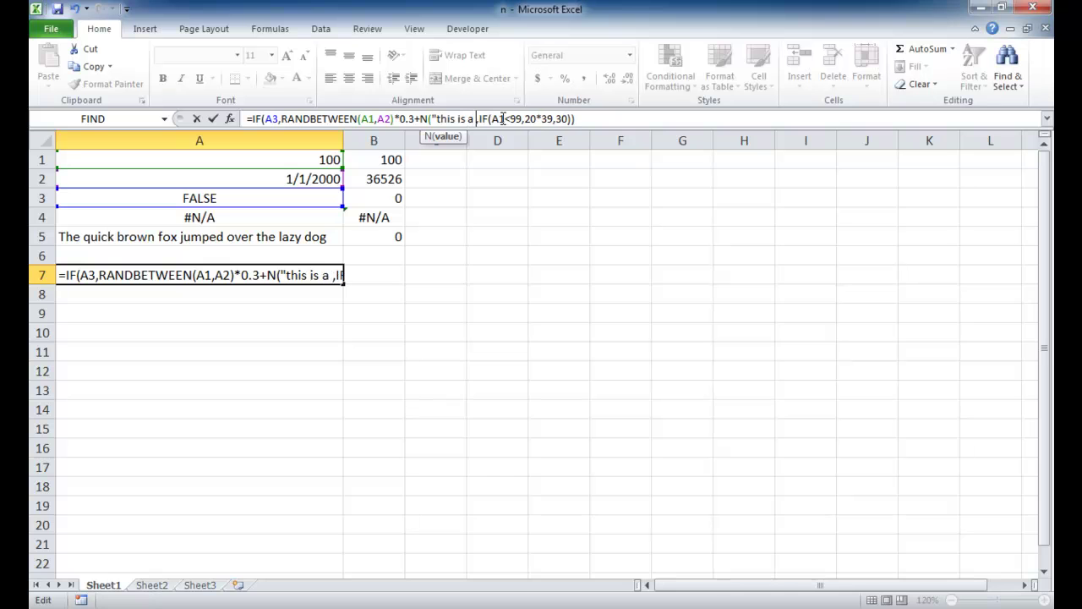
type("random number ")
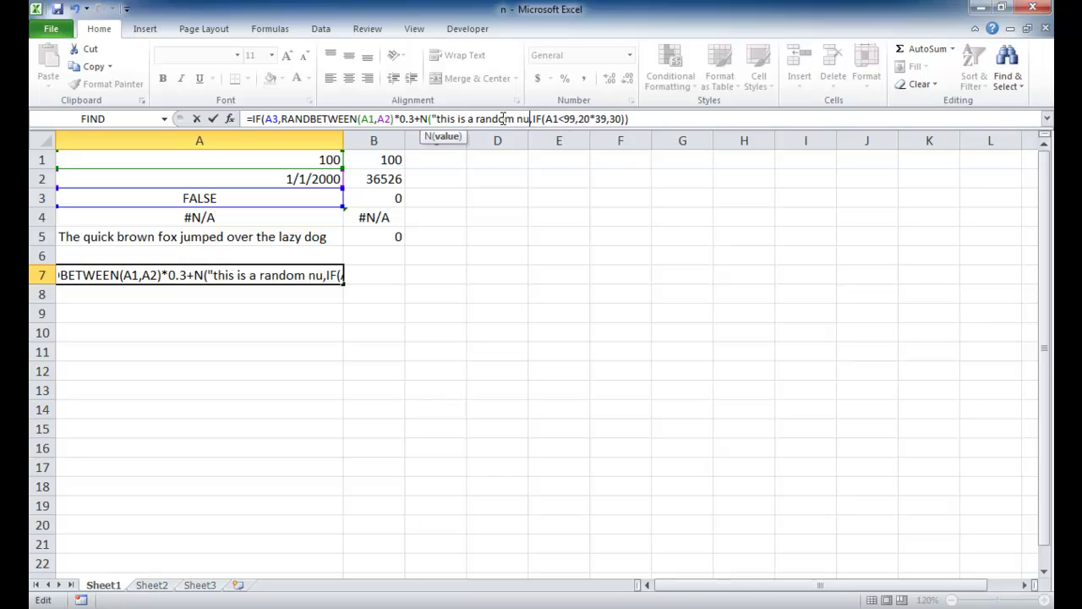
type("between ce")
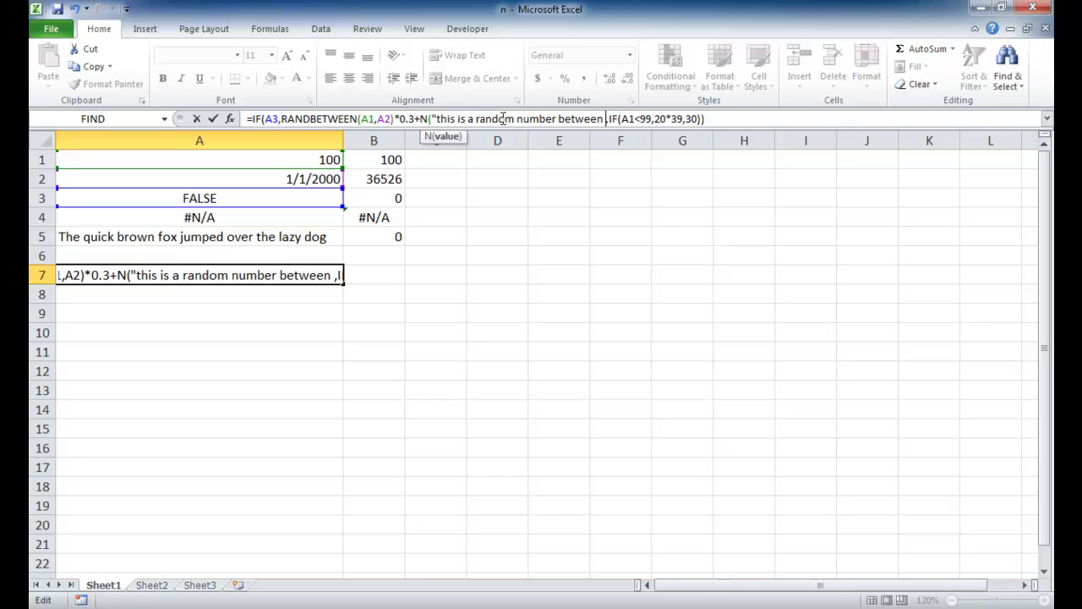
type("ll a1 n")
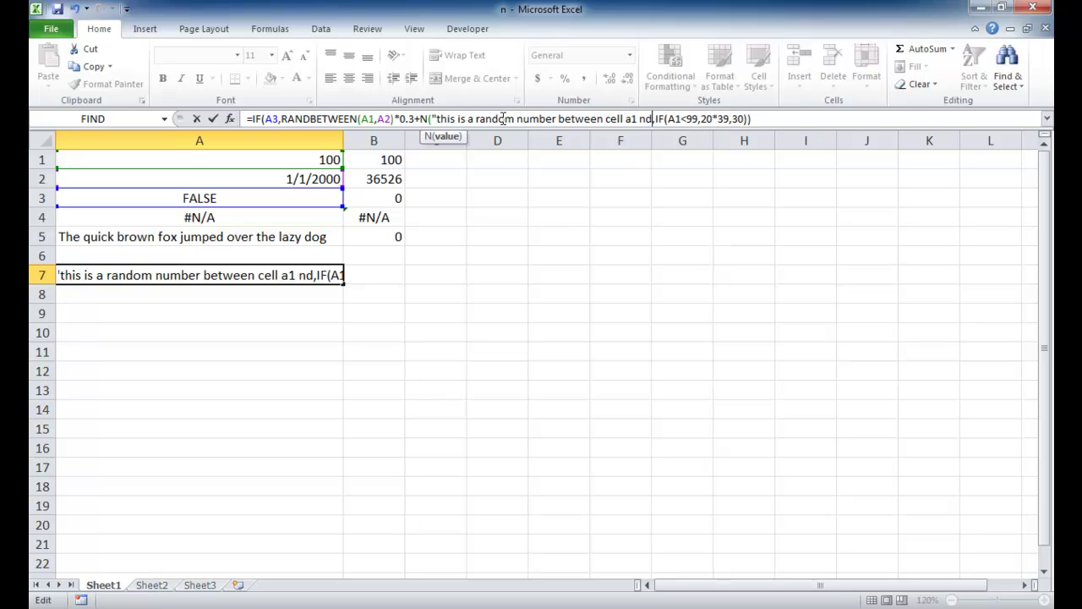
key("BackSpace")
type("and a2")
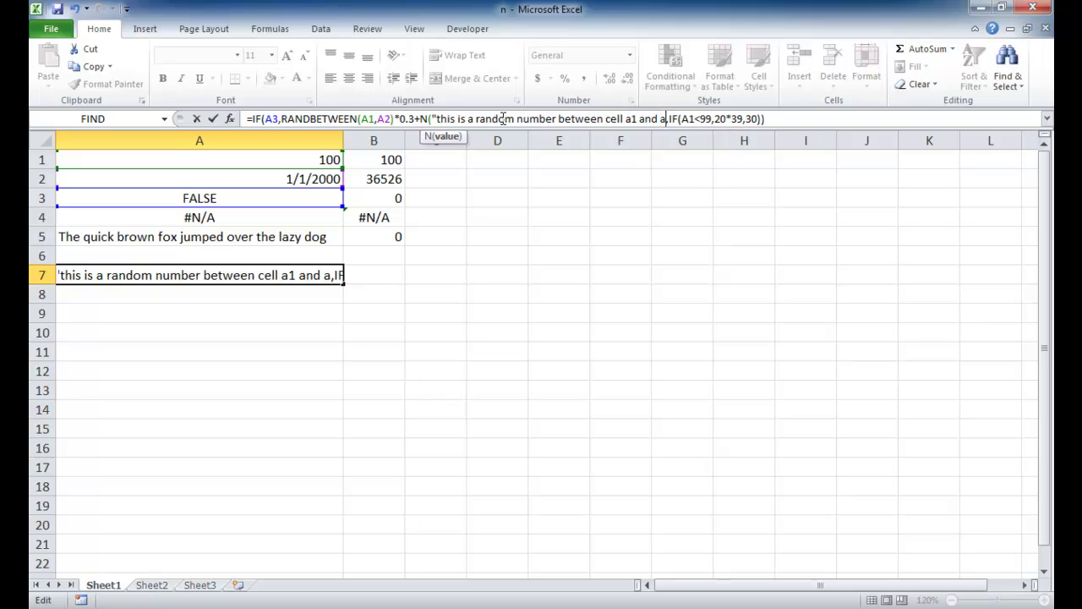
type("\")")
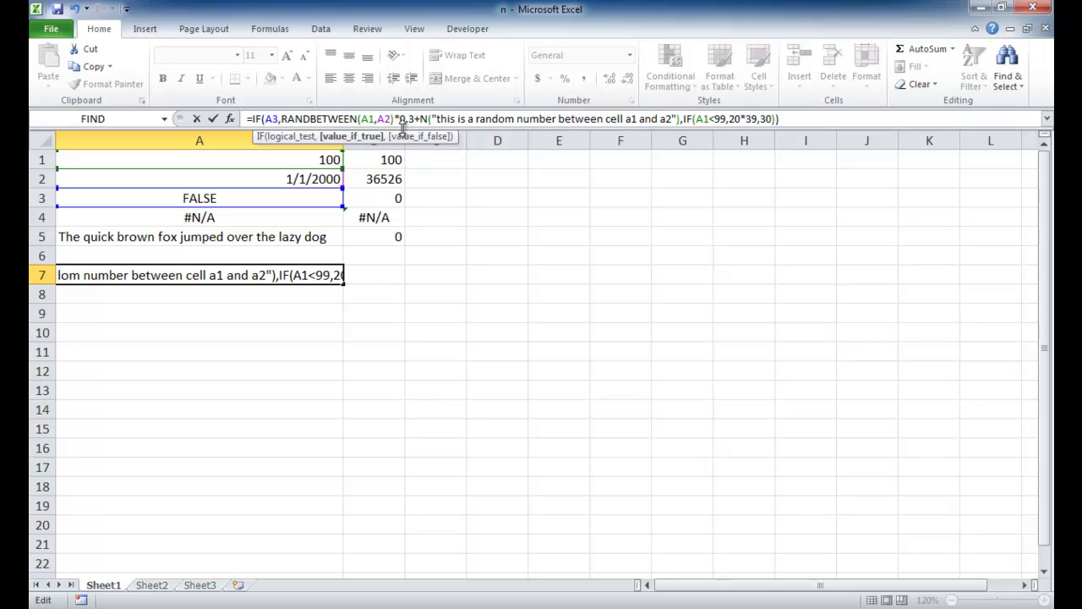
left_click(431, 119)
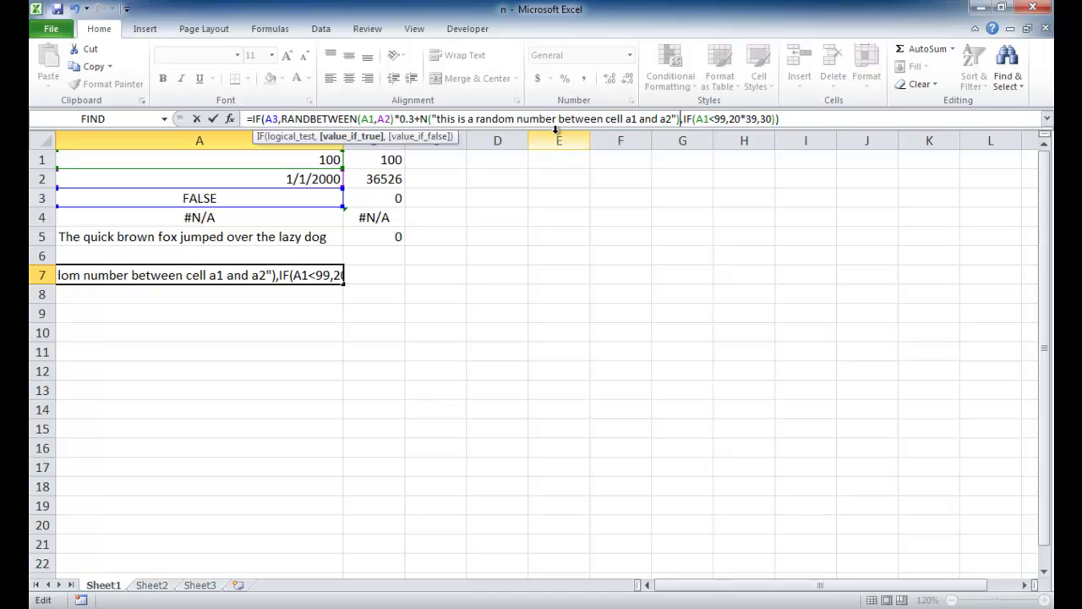
key("Right")
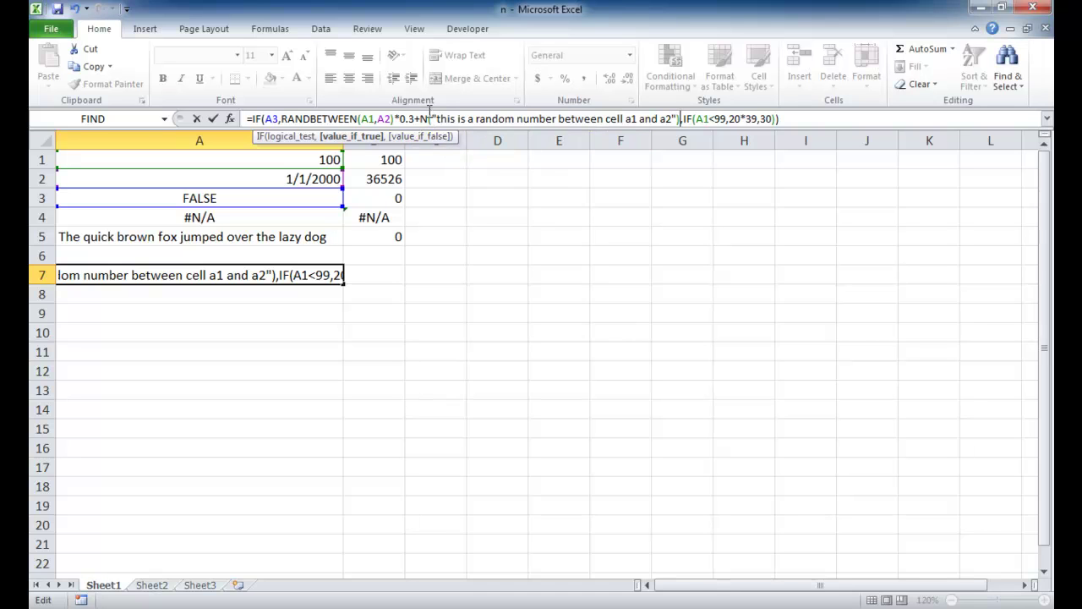
Commit A7's edited formula, still showing 30, and review it alongside its comment.
key("Return")
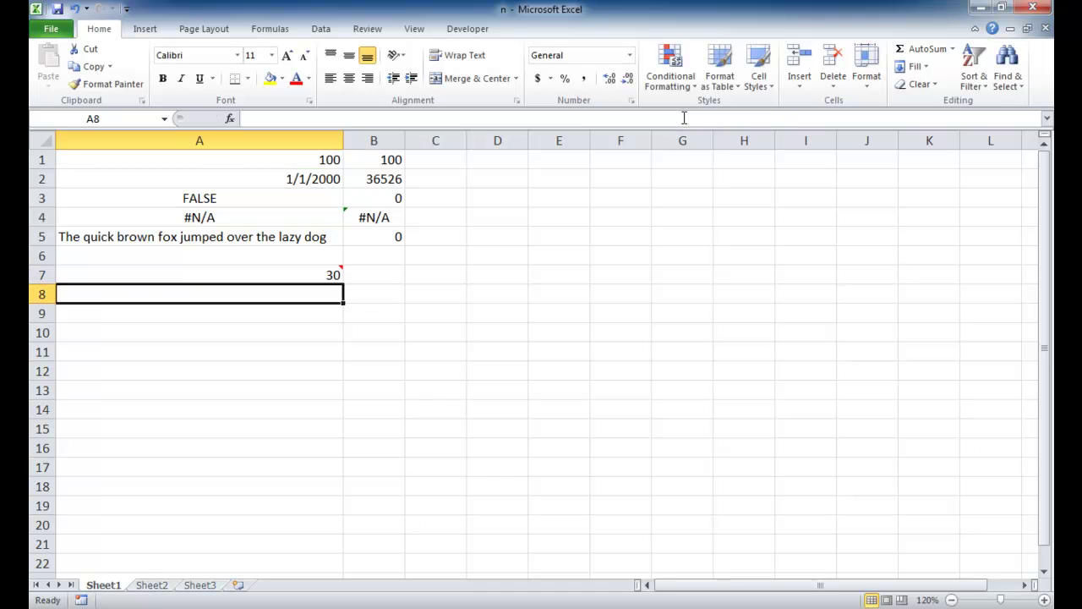
left_click(307, 277)
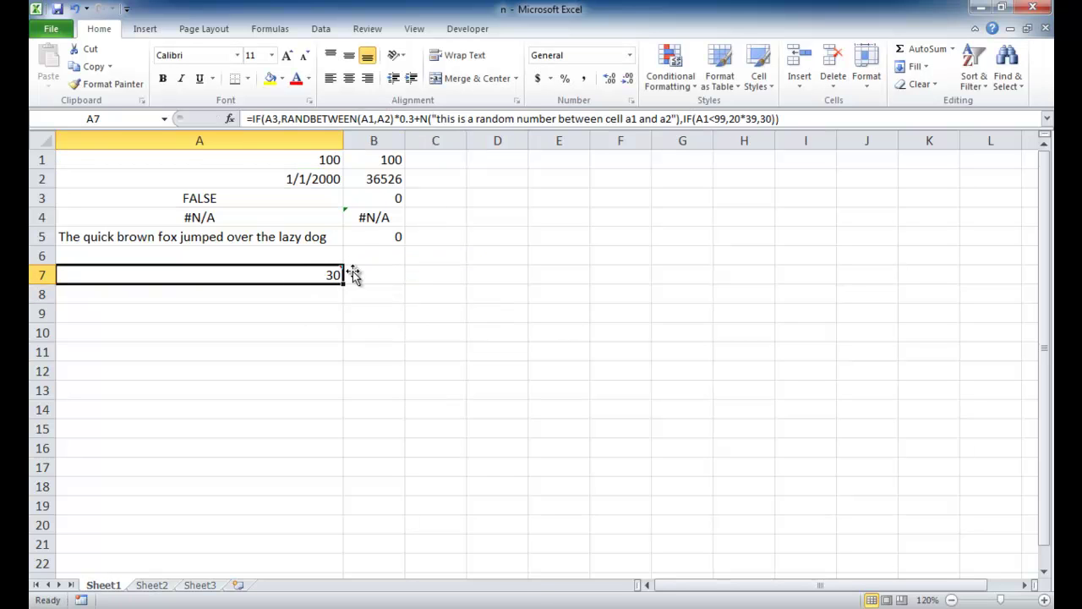
mouse_move(323, 279)
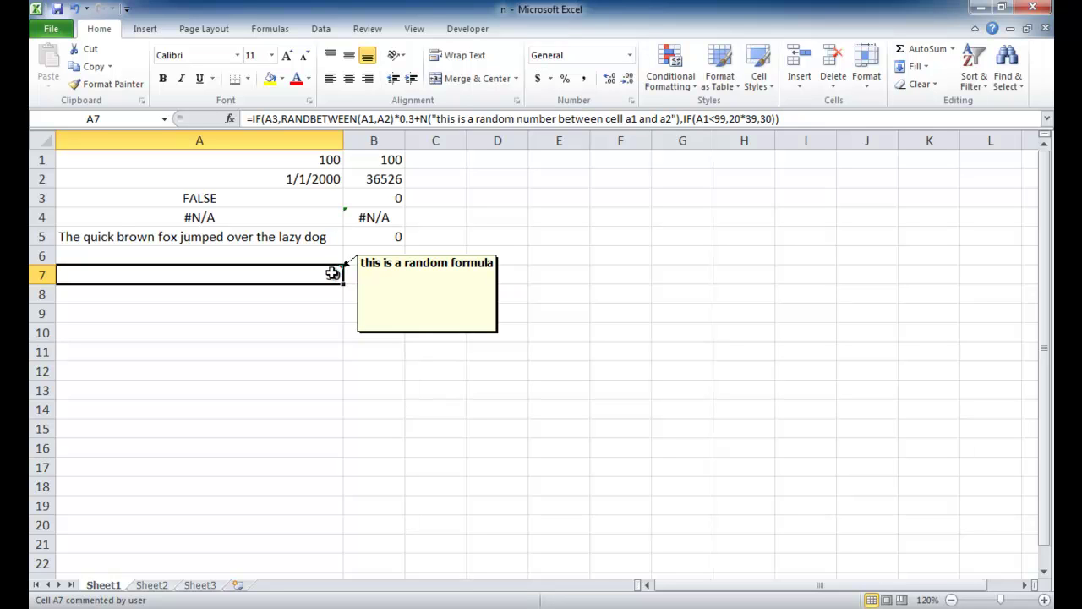